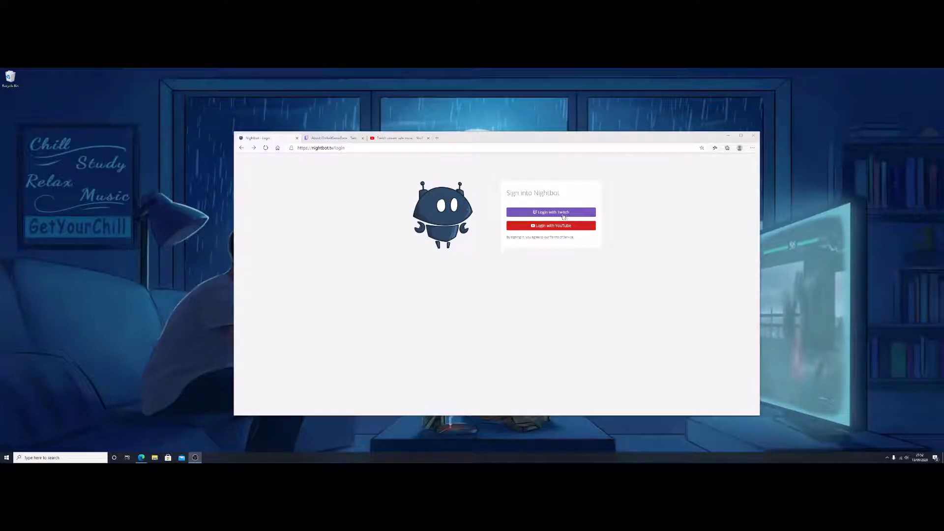
Log in to Nightbot with Twitch and authorize its access to the channel
left_click(563, 214)
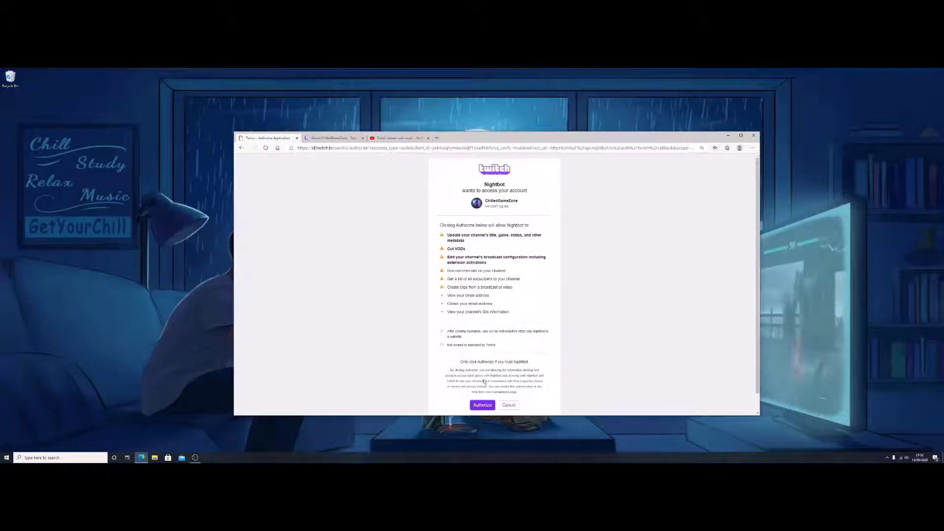
left_click(482, 405)
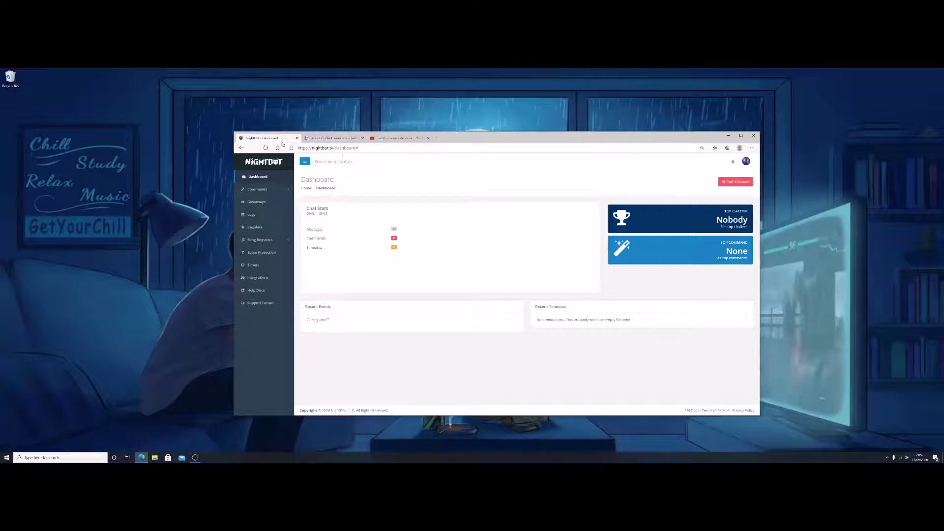
Enlarge the browser window and expand Song Requests to show AutoDJ and Playlist
left_click_drag(234, 132, 194, 106)
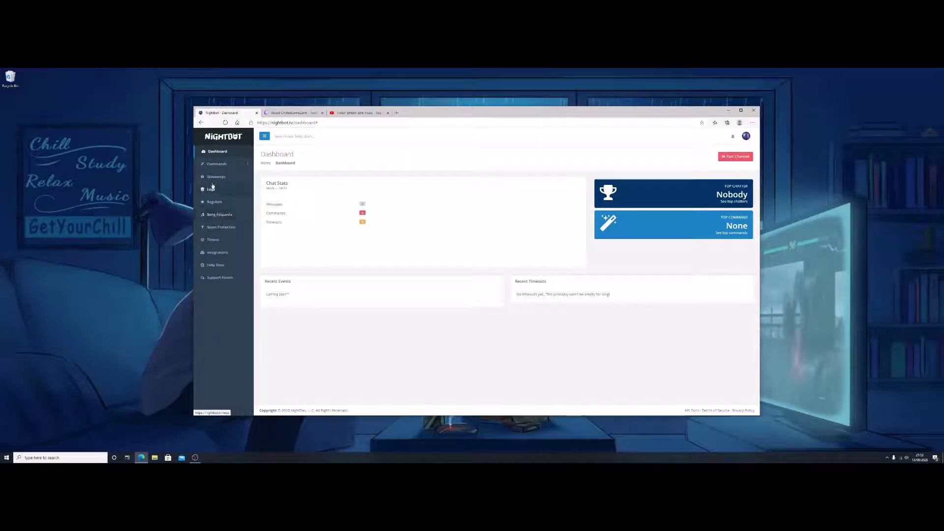
left_click(217, 215)
Open the AutoDJ page and briefly play, then pause, the current song's video
left_click(213, 226)
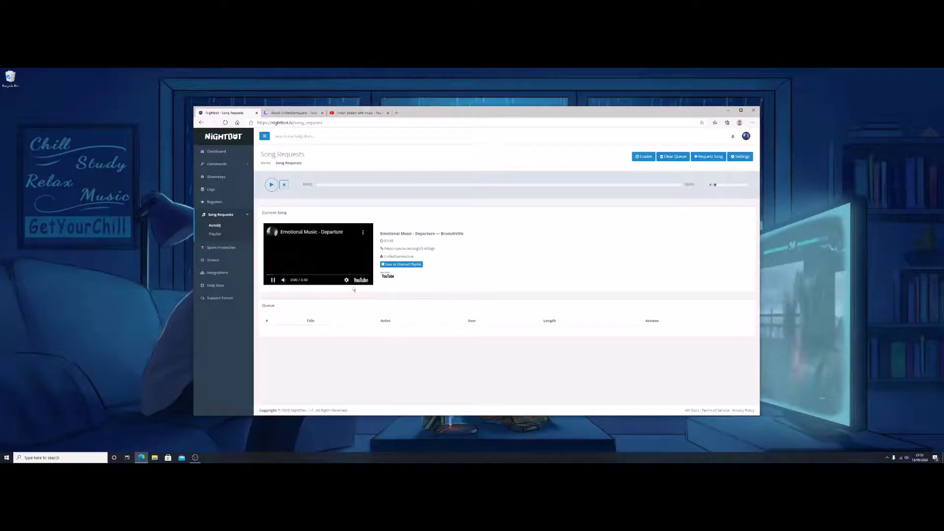
left_click(274, 280)
left_click(274, 280)
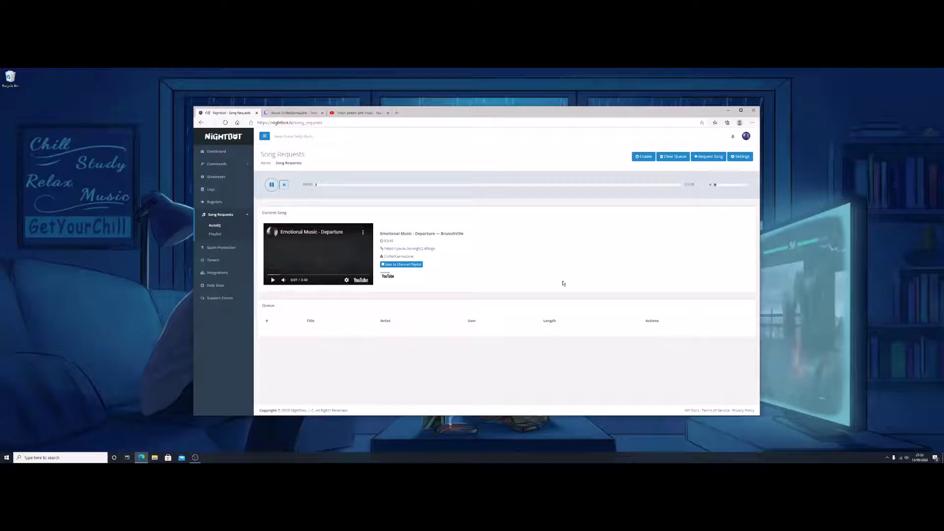
In Song Request Settings, set the fallback playlist to Channel and show the Limits options
left_click(745, 157)
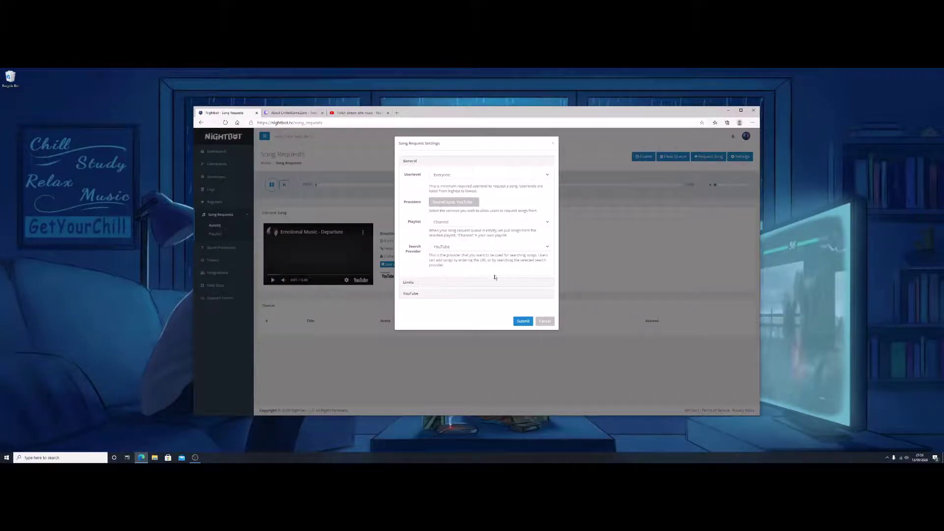
left_click(536, 223)
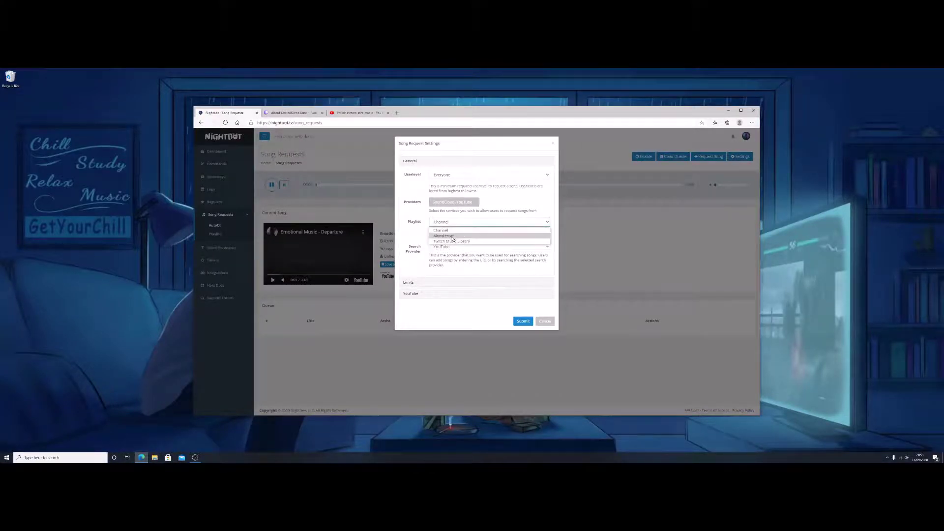
left_click(454, 238)
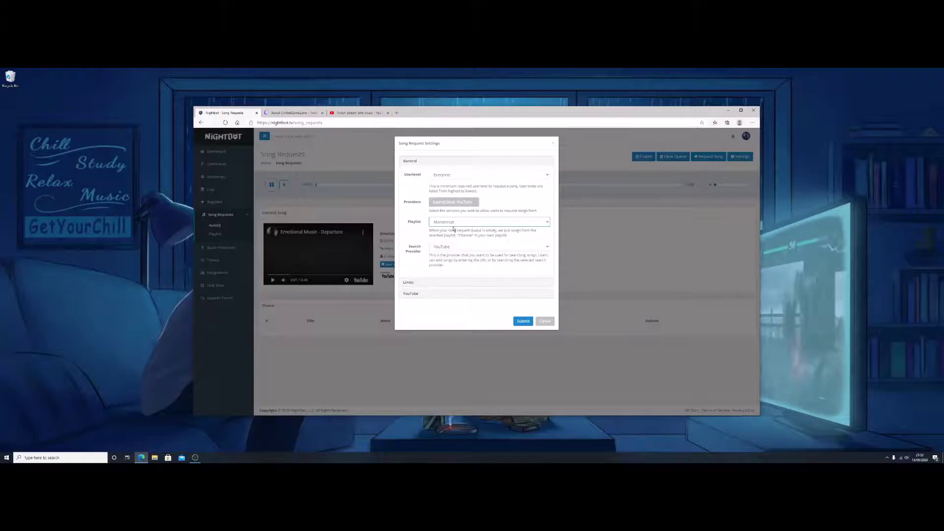
left_click(465, 224)
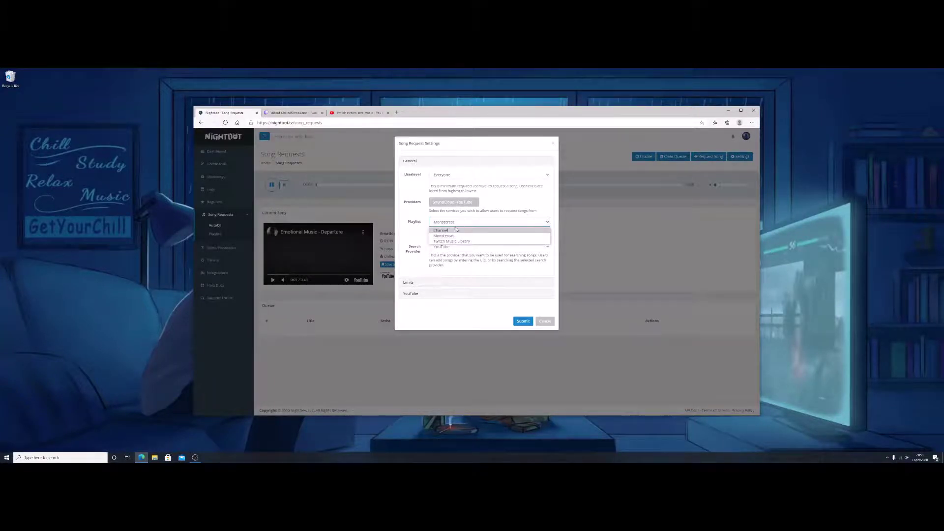
left_click(448, 232)
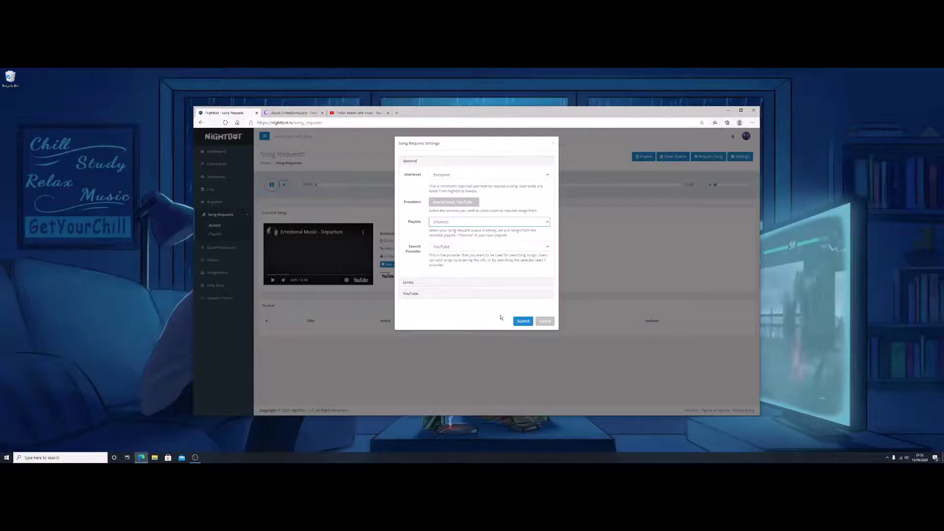
left_click(410, 283)
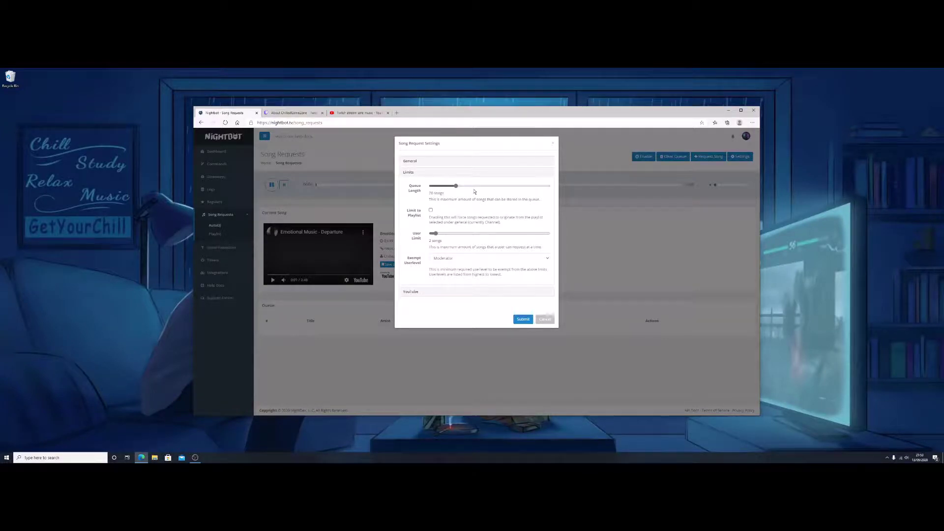
Review the General, Limits and YouTube song request settings, then submit them
left_click(410, 161)
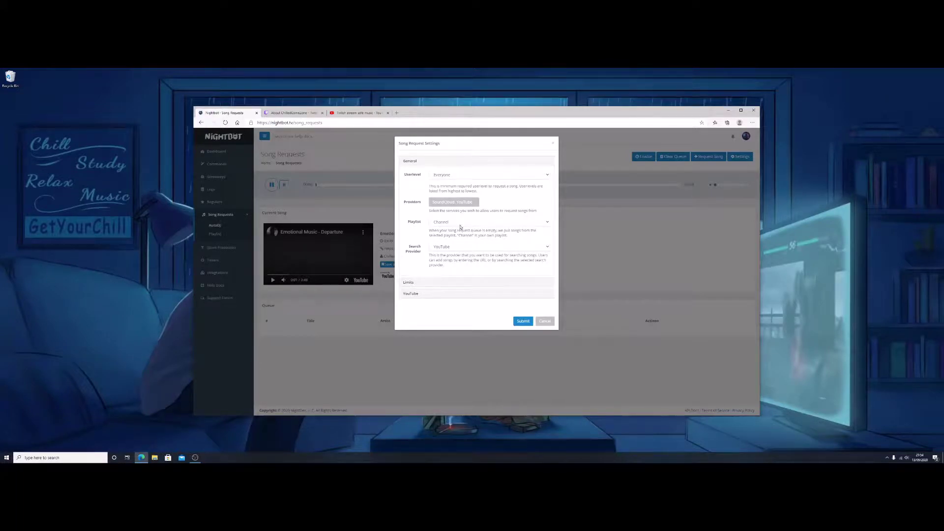
left_click(418, 283)
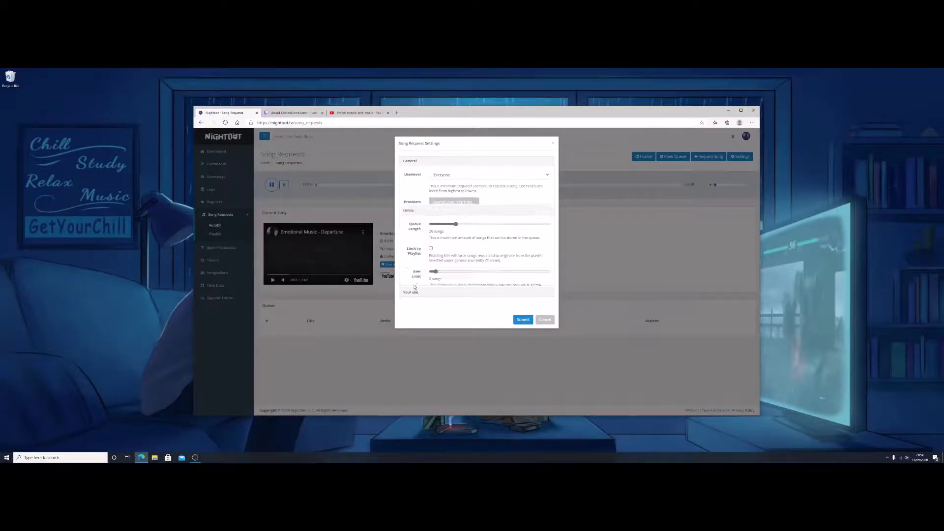
left_click(414, 293)
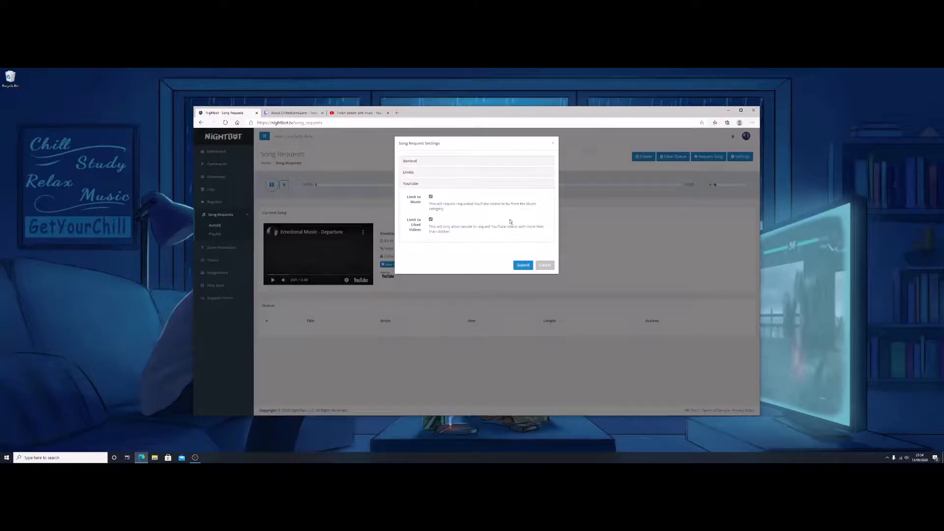
left_click(423, 161)
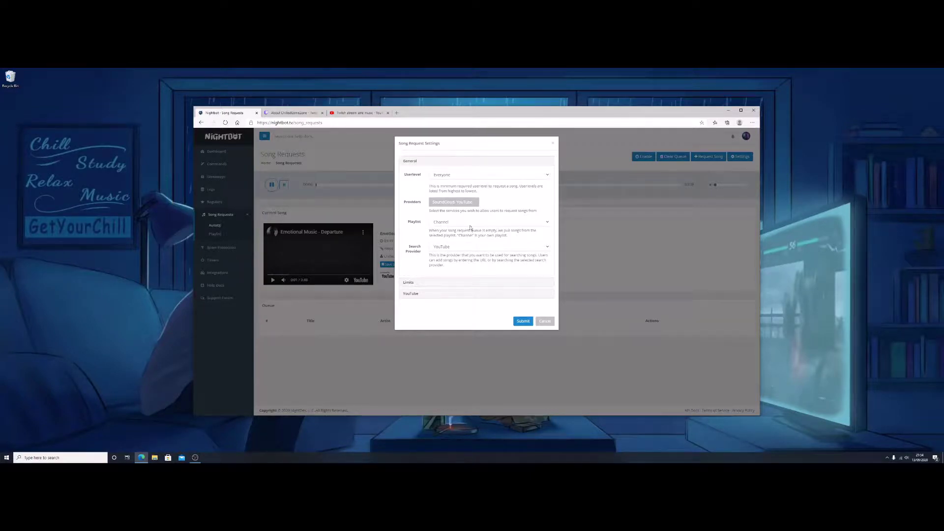
left_click(522, 322)
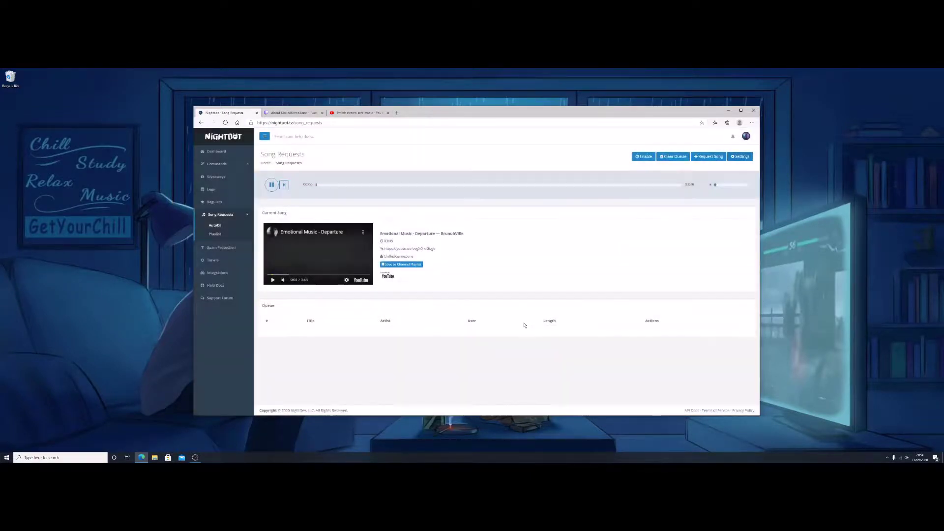
On the Channel Playlist page, cancel adding a single song and open the playlist import box
left_click(215, 234)
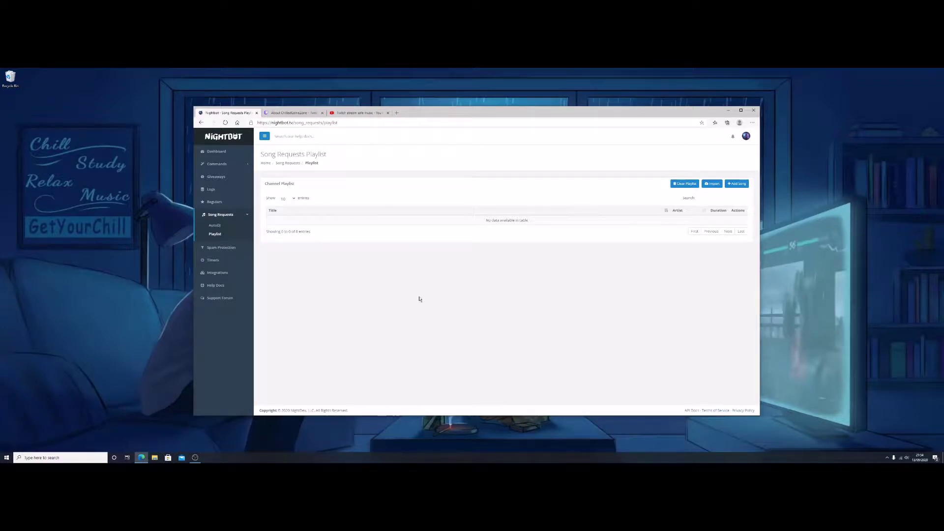
left_click(744, 187)
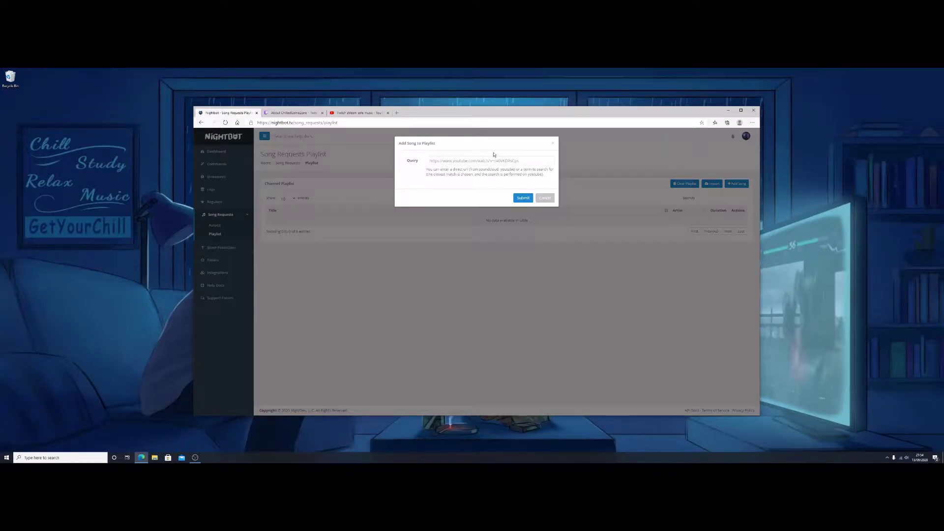
left_click(546, 200)
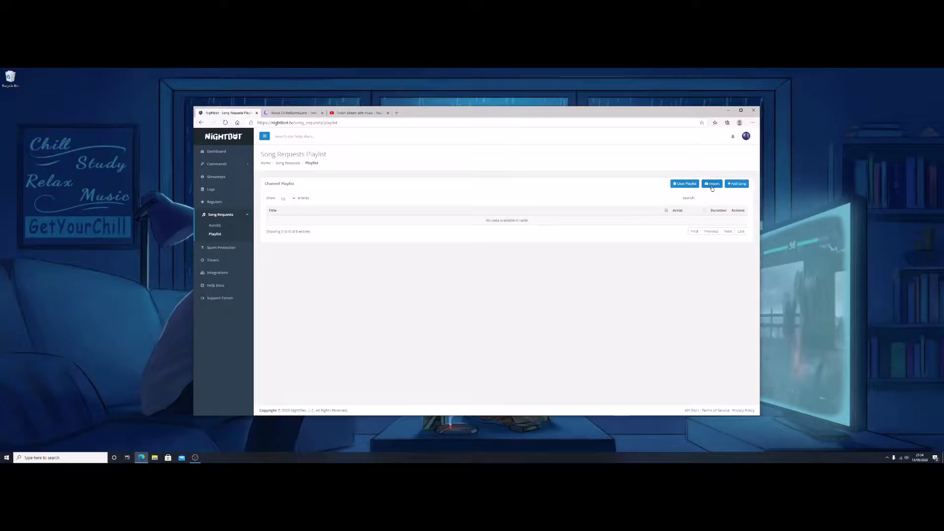
left_click(713, 185)
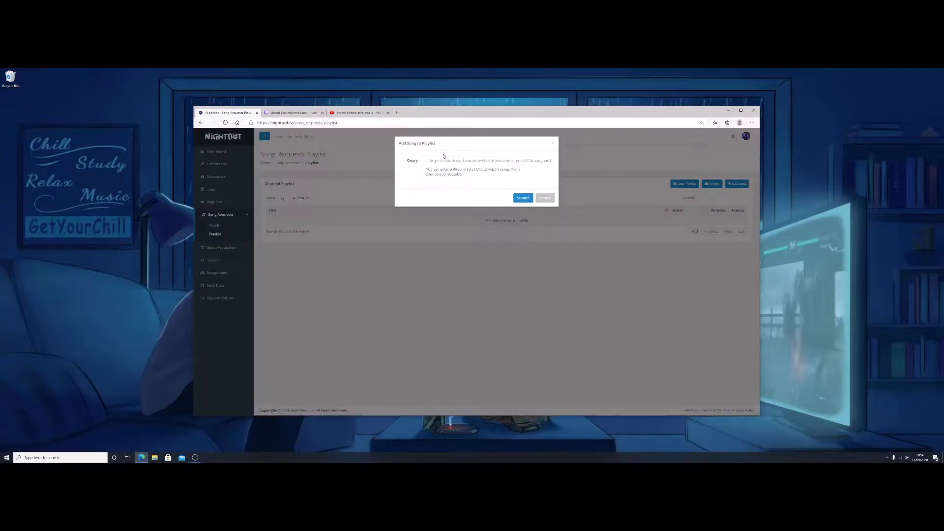
Copy the 'Twitch stream safe music' YouTube playlist URL into the import Query field
left_click(359, 113)
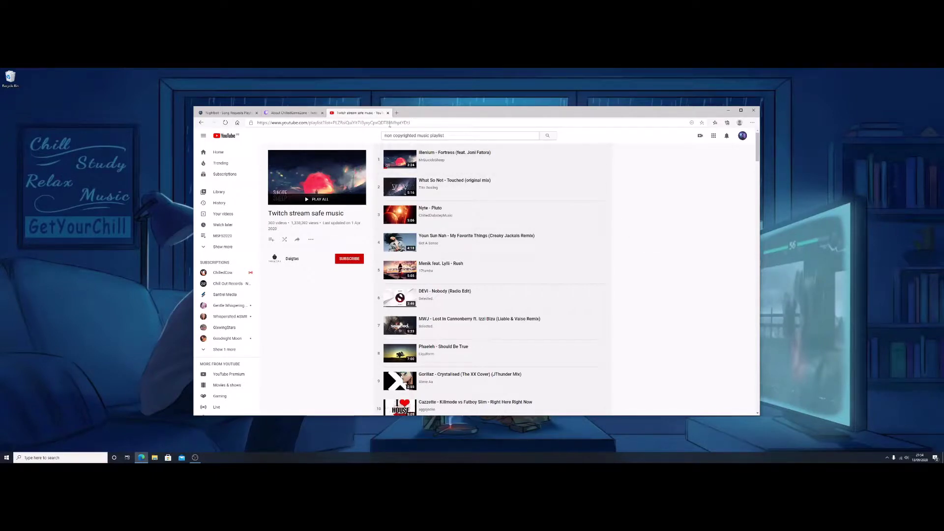
left_click(387, 122)
right_click(386, 123)
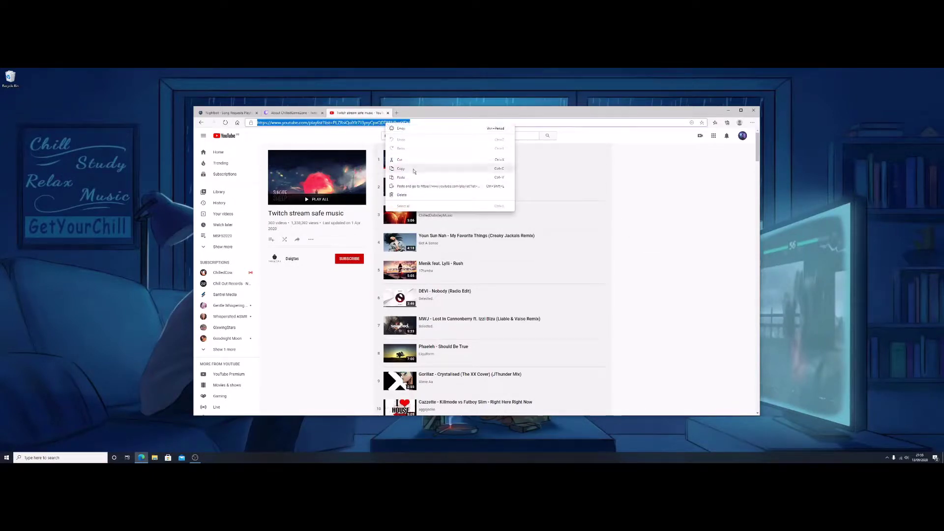
left_click(401, 168)
left_click(227, 112)
left_click(523, 161)
right_click(475, 160)
left_click(497, 214)
Import the YouTube playlist and return to AutoDJ to see the filled queue
left_click(523, 196)
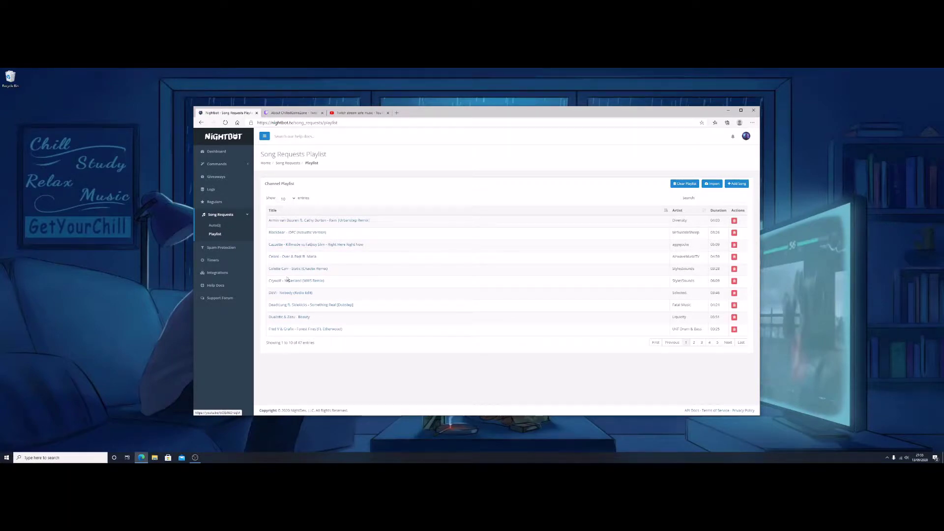
left_click(215, 225)
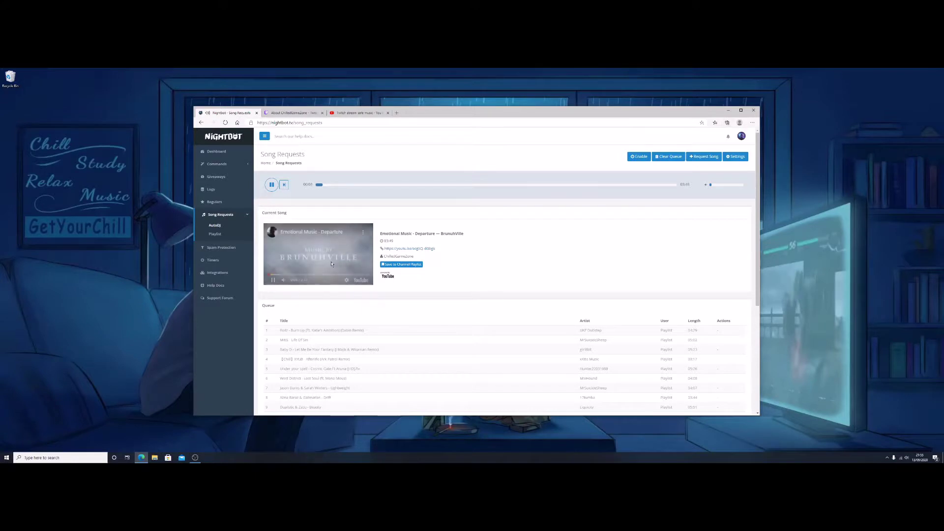
mouse_move(284, 281)
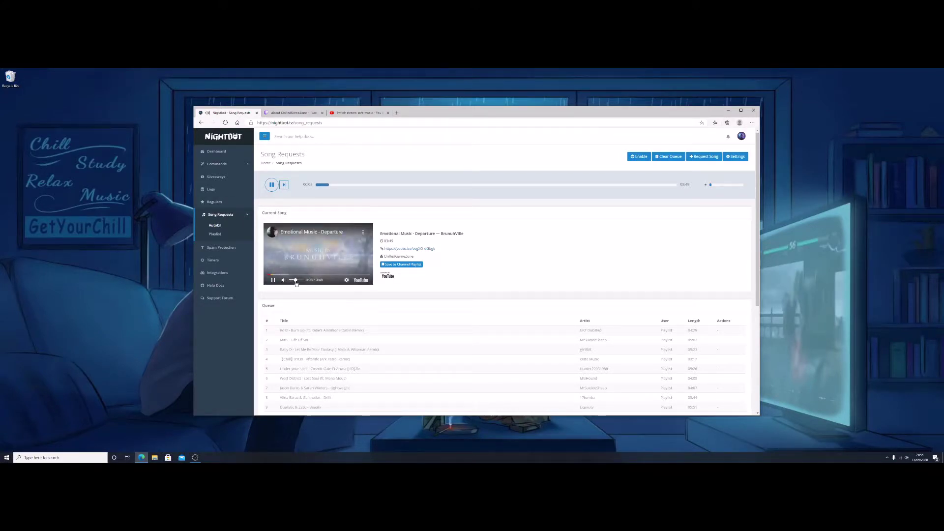
left_click(729, 111)
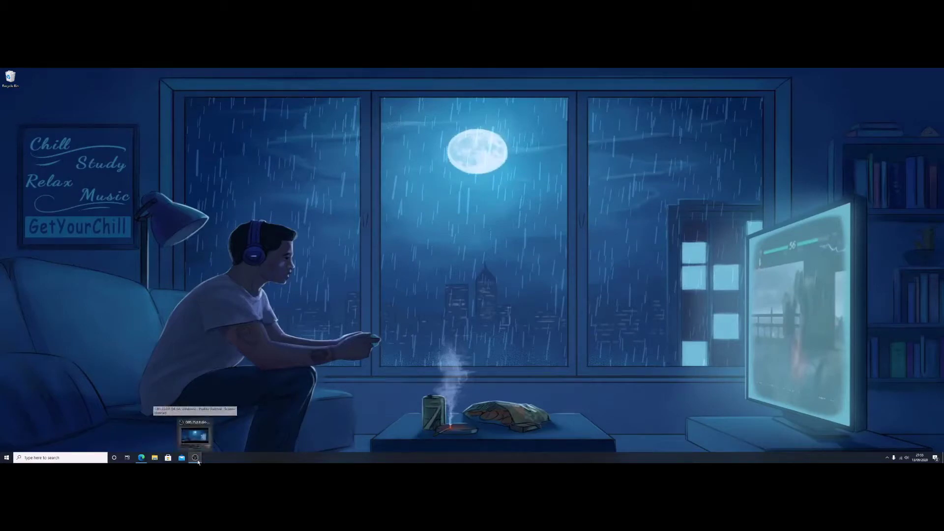
left_click(141, 458)
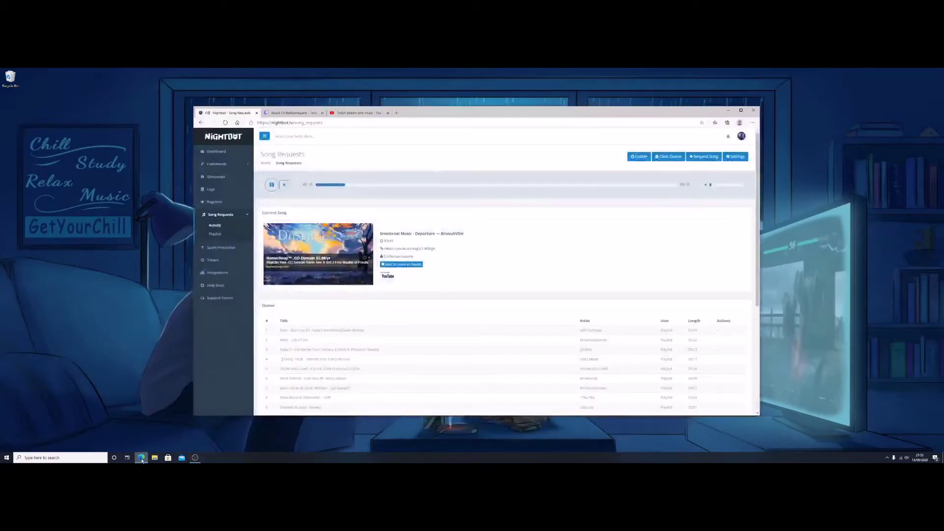